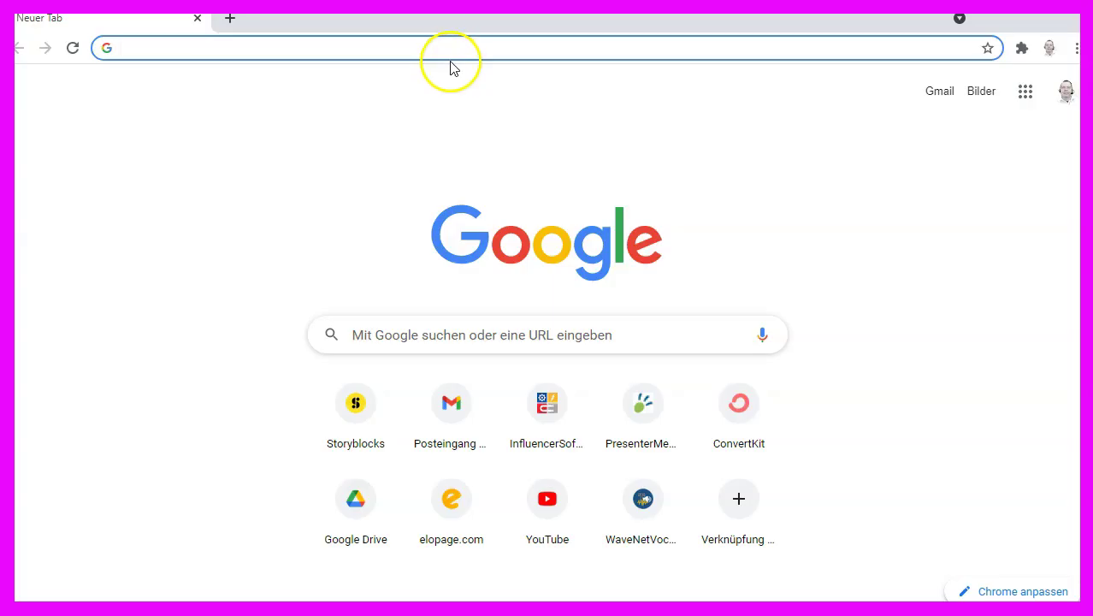
Search Google for 'myfxbook' from the Chrome address bar.
{"action": "left_click", "coordinate": [452, 50]}
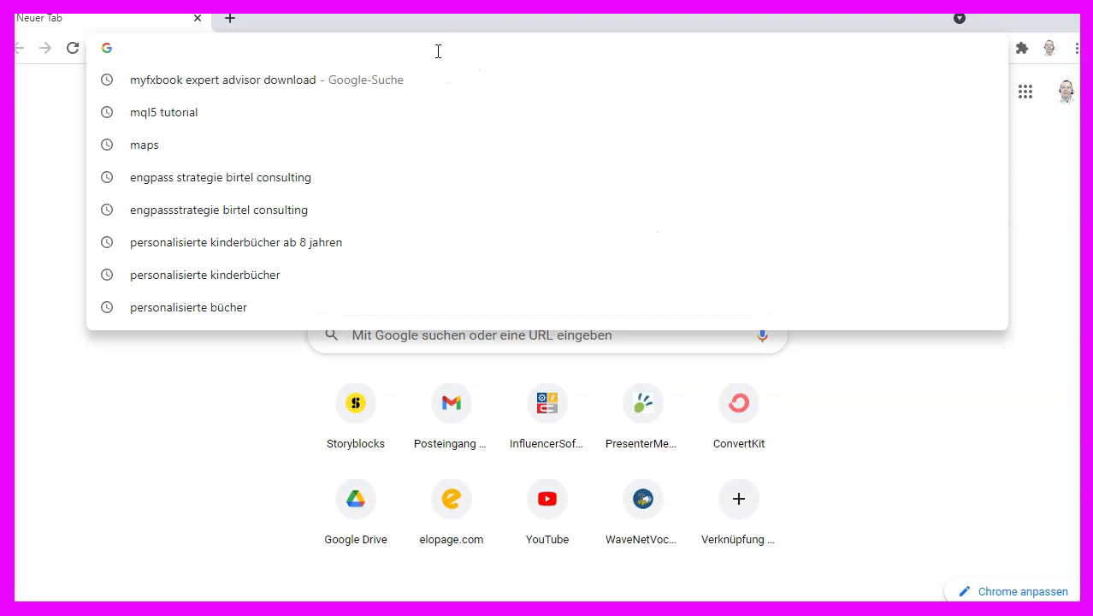
{"action": "type", "text": "myf"}
{"action": "key", "text": "Right"}
{"action": "key", "text": "BackSpace"}
{"action": "key", "text": "BackSpace"}
{"action": "key", "text": "BackSpace"}
{"action": "key", "text": "BackSpace"}
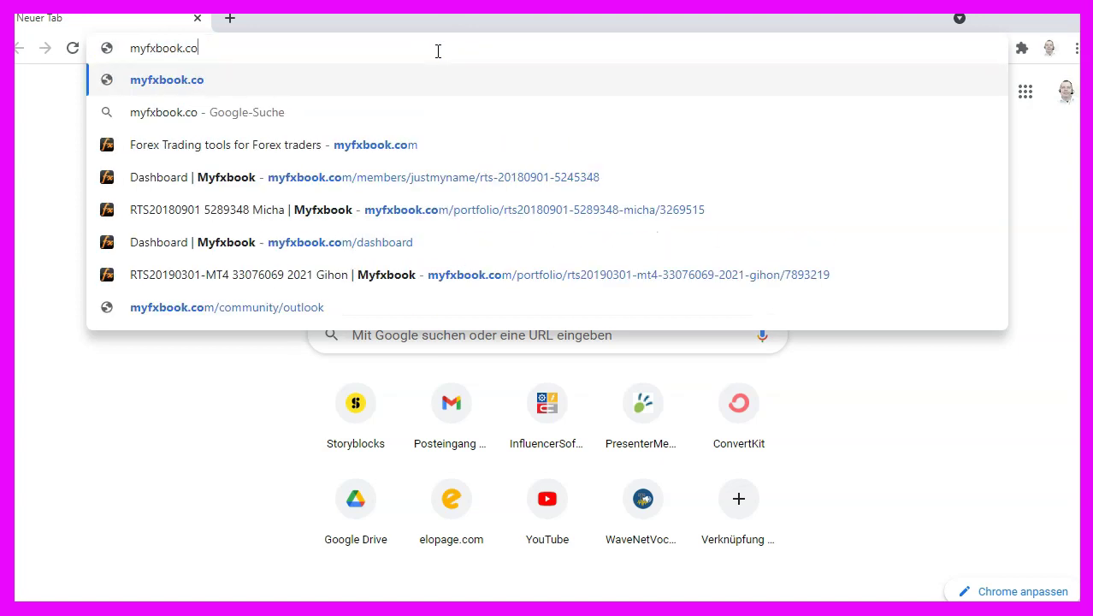
{"action": "key", "text": "Return"}
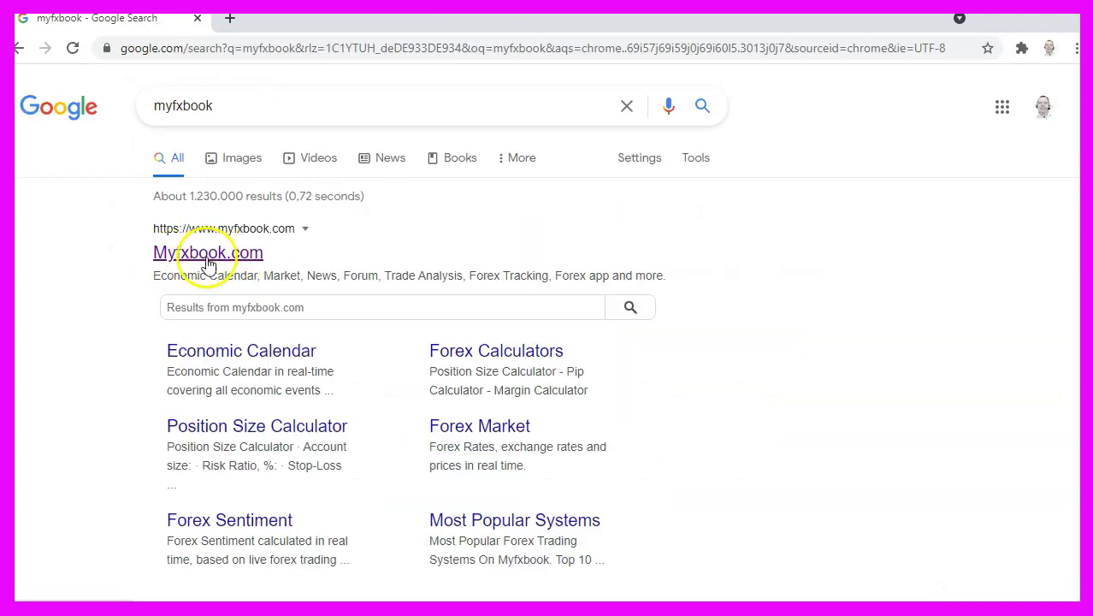
Open Myfxbook.com and sign in with the saved credentials.
{"action": "left_click", "coordinate": [199, 255]}
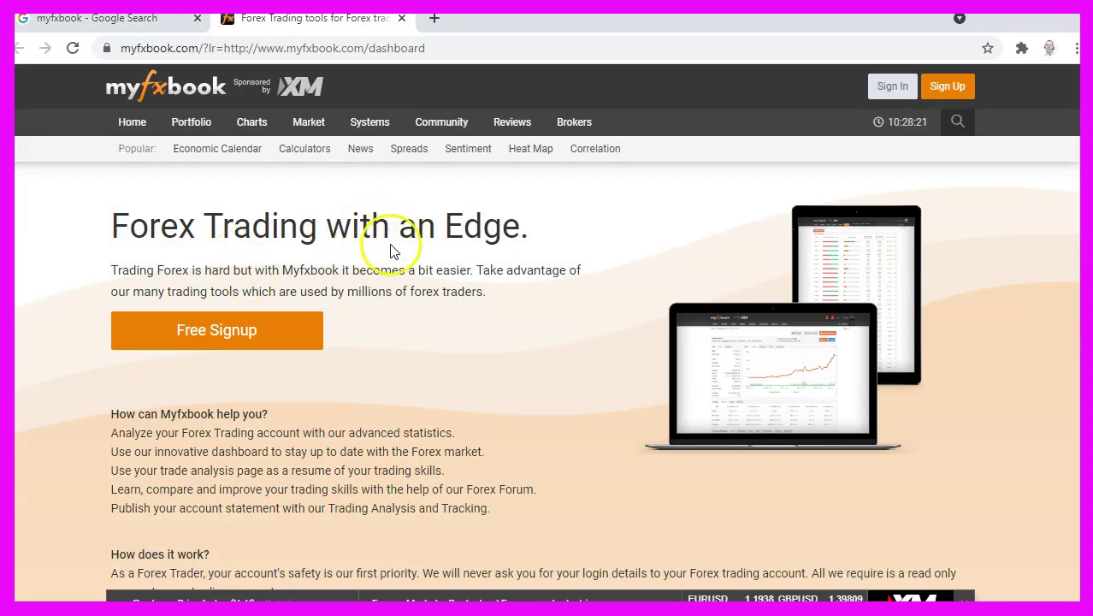
{"action": "left_click", "coordinate": [892, 86]}
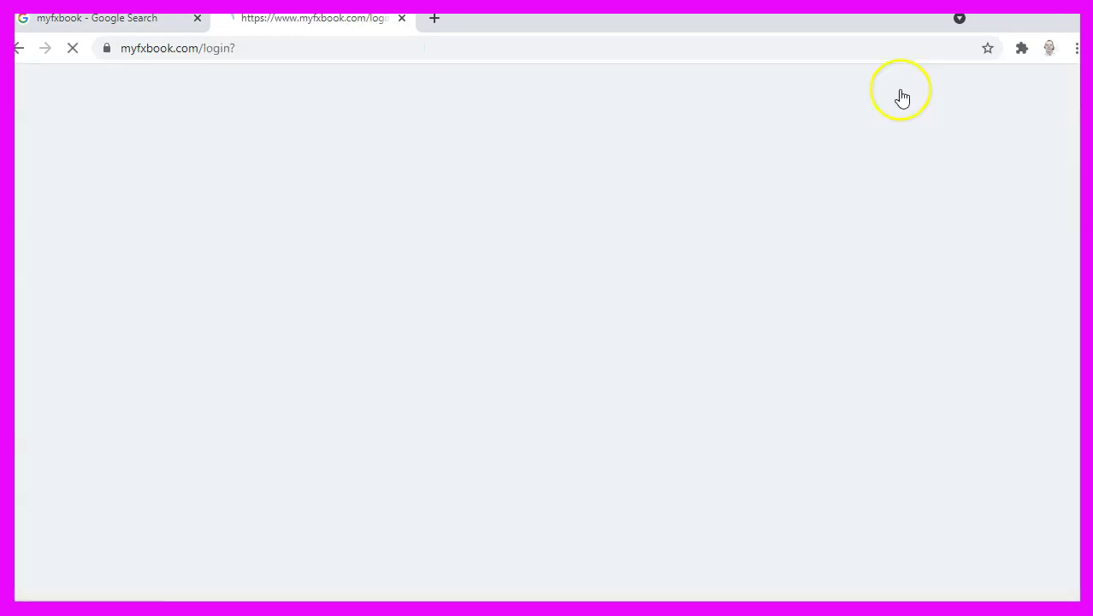
{"action": "left_click", "coordinate": [567, 325]}
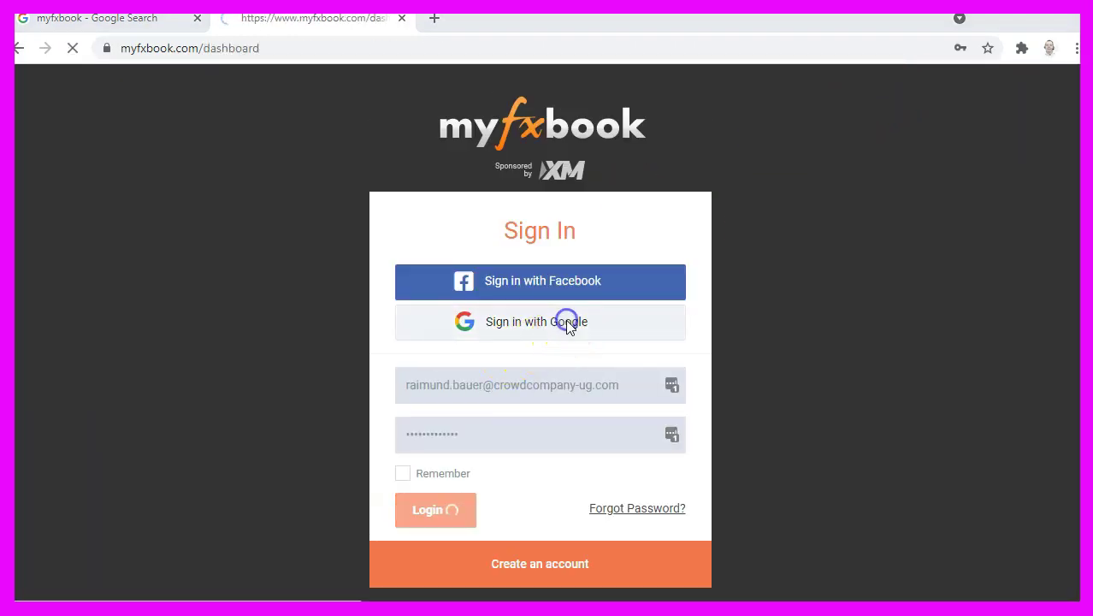
Open the second system from Portfolio > MONITOR, close the PAYBACKFX banner, and download the Myfxbook EA installer.
{"action": "mouse_move", "coordinate": [189, 122]}
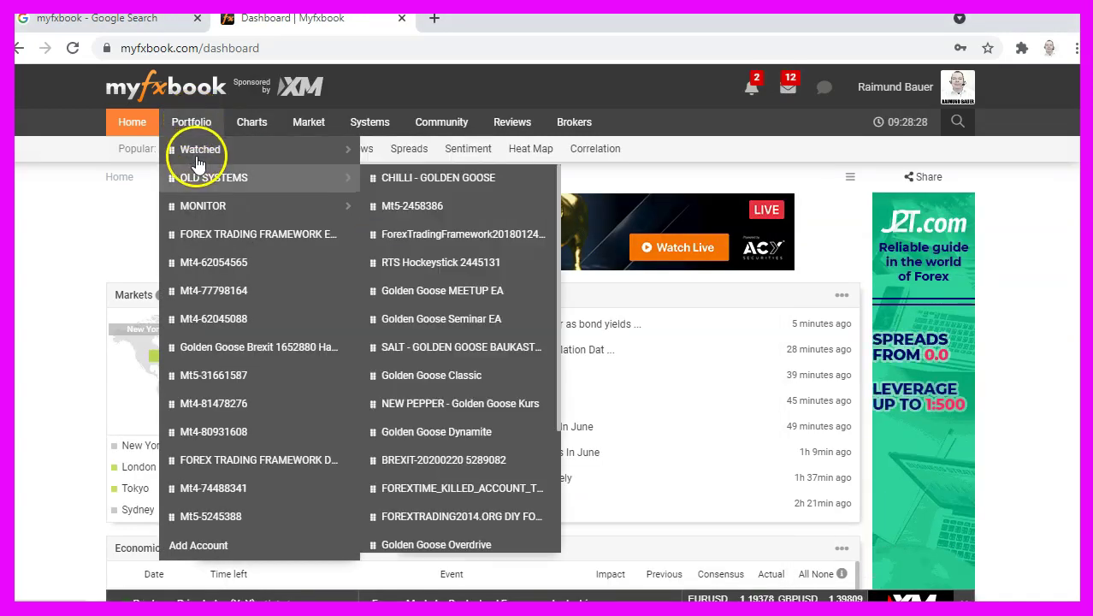
{"action": "mouse_move", "coordinate": [195, 202]}
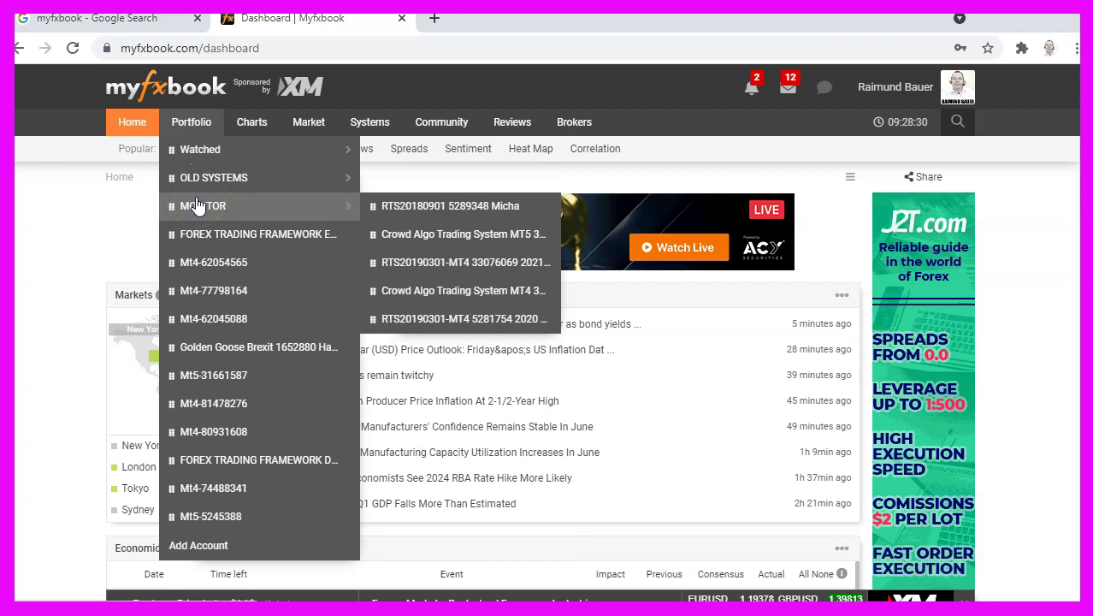
{"action": "left_click", "coordinate": [197, 205]}
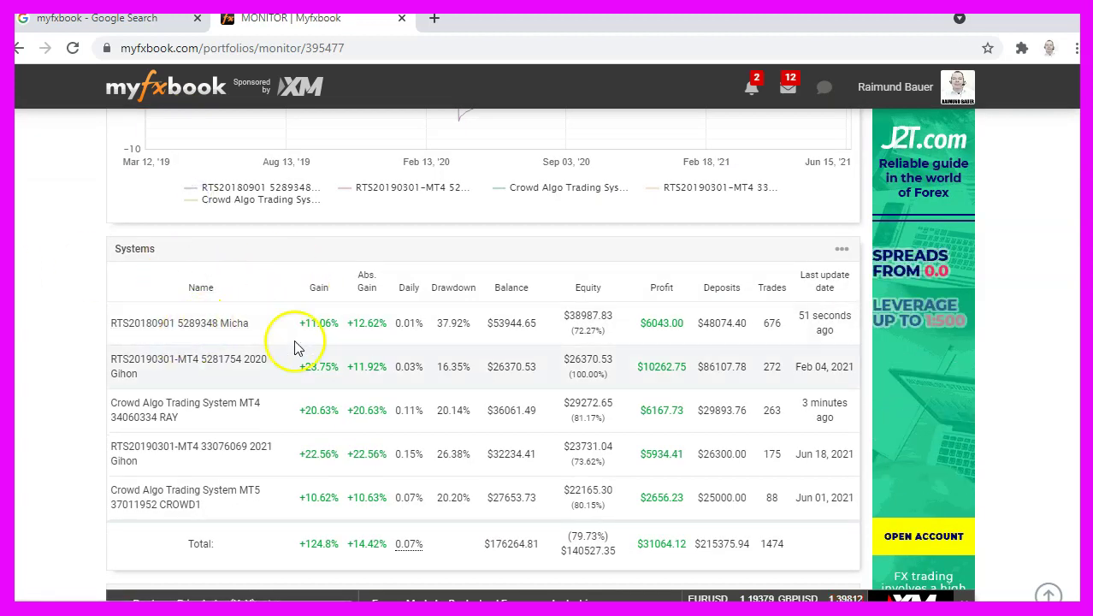
{"action": "left_click", "coordinate": [227, 365]}
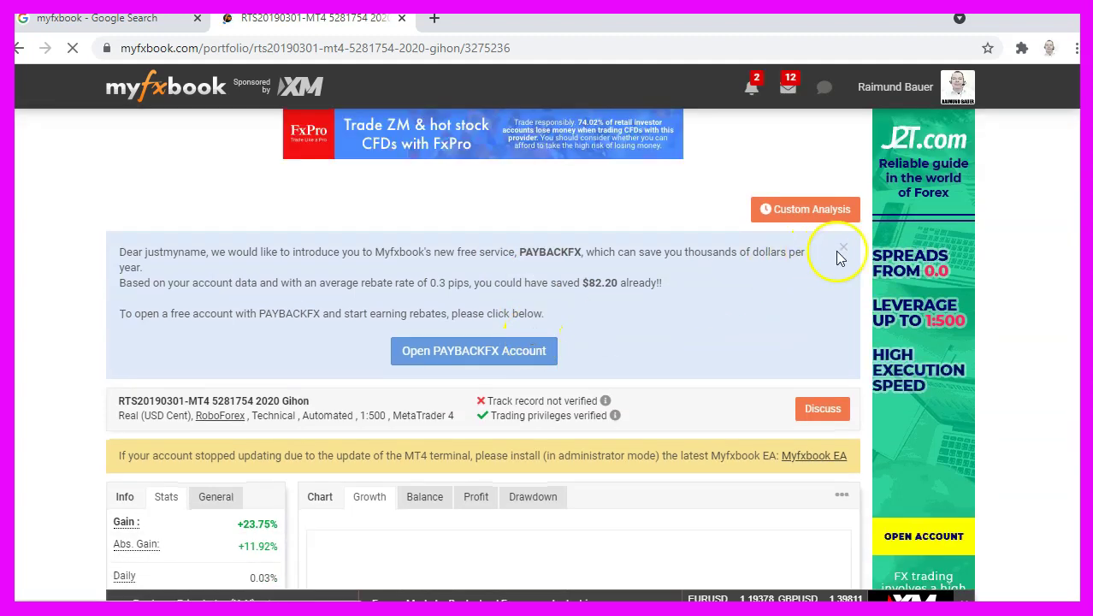
{"action": "left_click", "coordinate": [843, 248]}
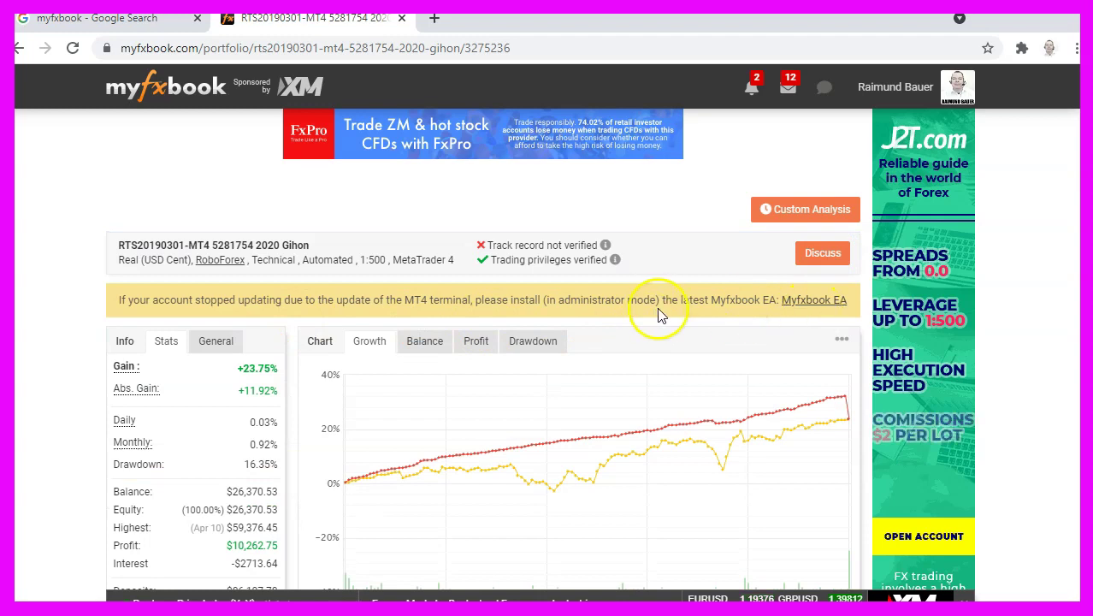
{"action": "left_click", "coordinate": [816, 305]}
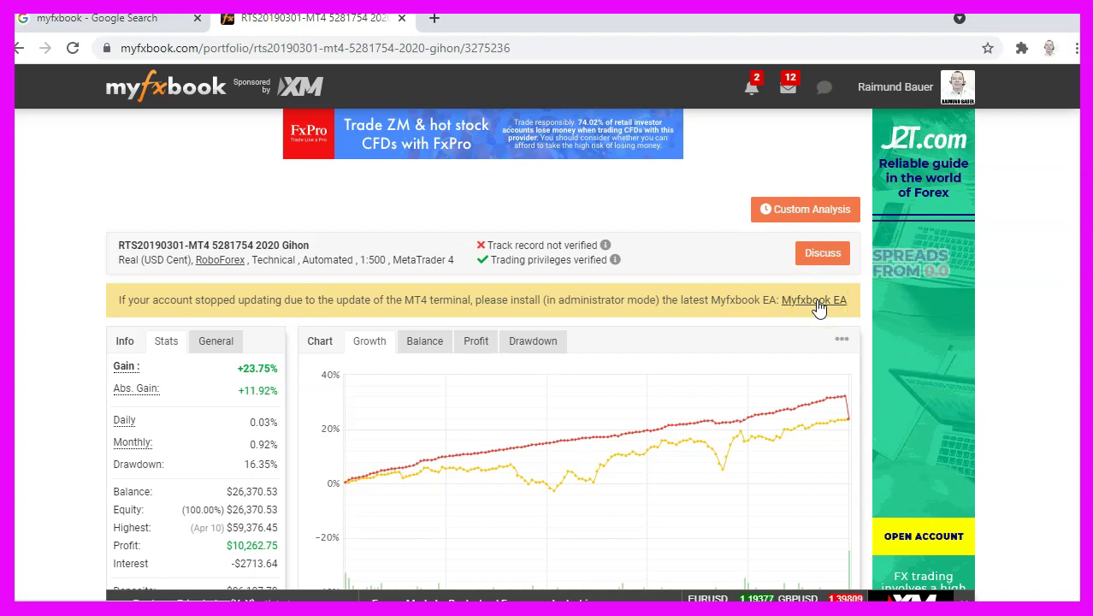
{"action": "left_click", "coordinate": [251, 542]}
Run the downloaded EaInstaller (2).exe from Chrome's download bar.
{"action": "left_click", "coordinate": [83, 599]}
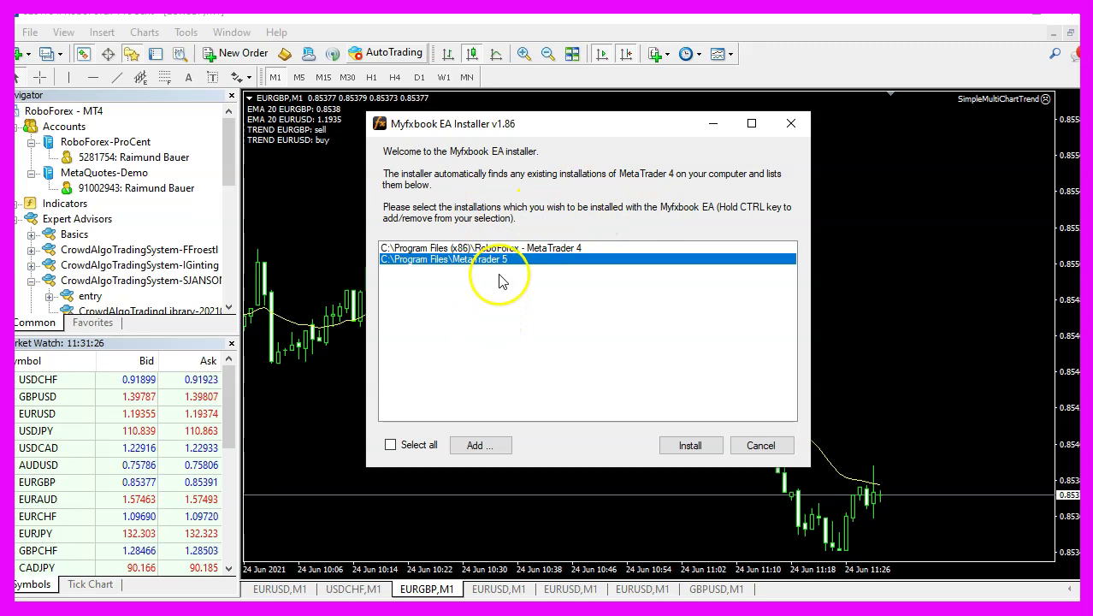
Install the Myfxbook EA into only the RoboForex MetaTrader 4 installation and finish the installer.
{"action": "left_click", "coordinate": [513, 248]}
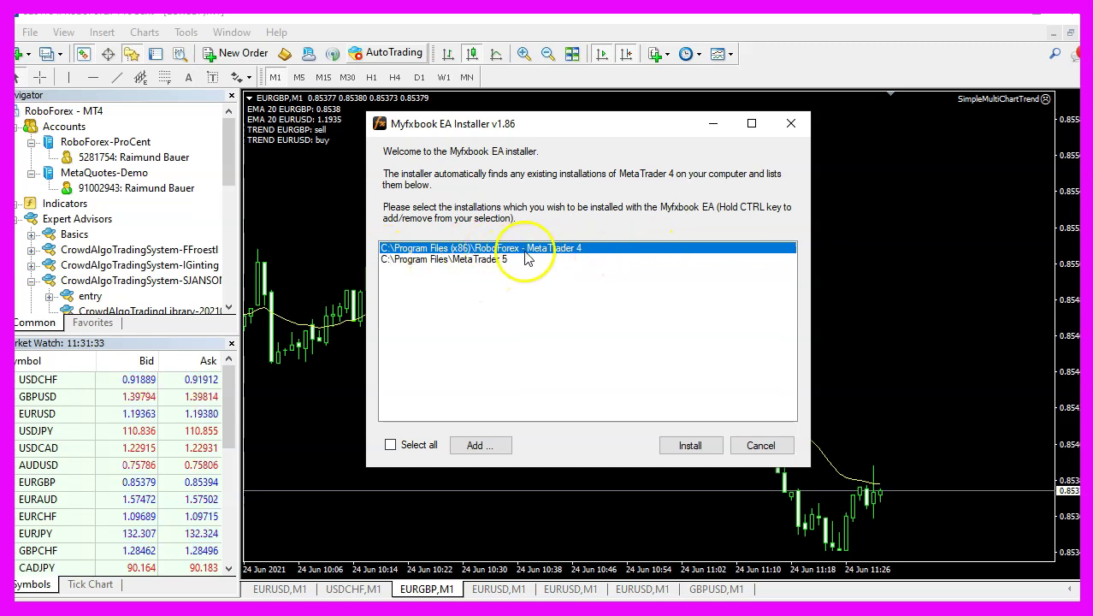
{"action": "left_click", "coordinate": [496, 259]}
{"action": "left_click", "coordinate": [492, 248]}
{"action": "left_click", "coordinate": [476, 261]}
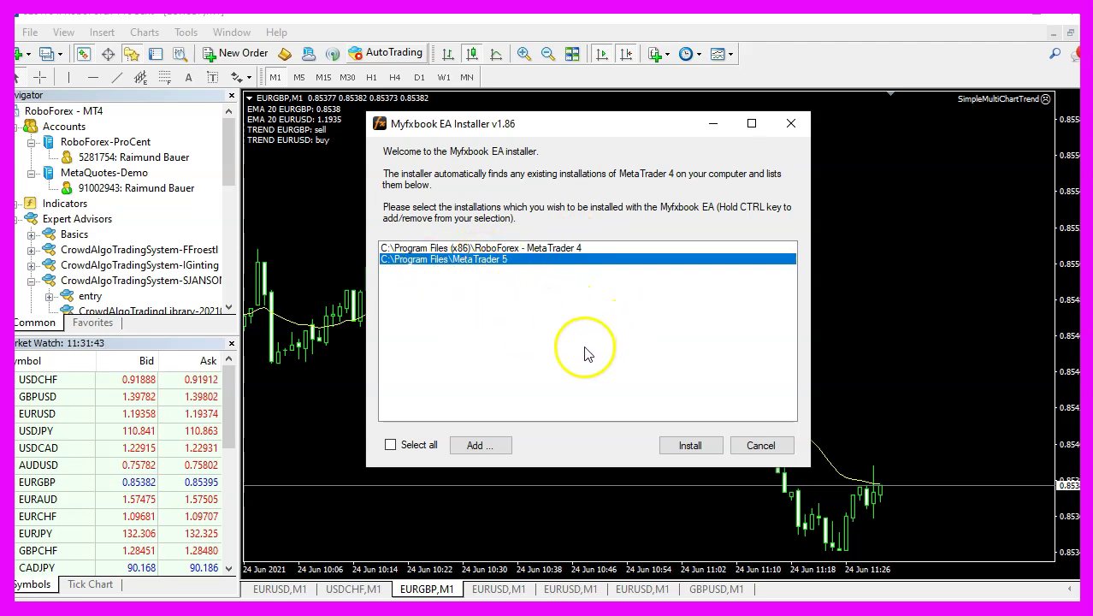
{"action": "left_click", "coordinate": [569, 249]}
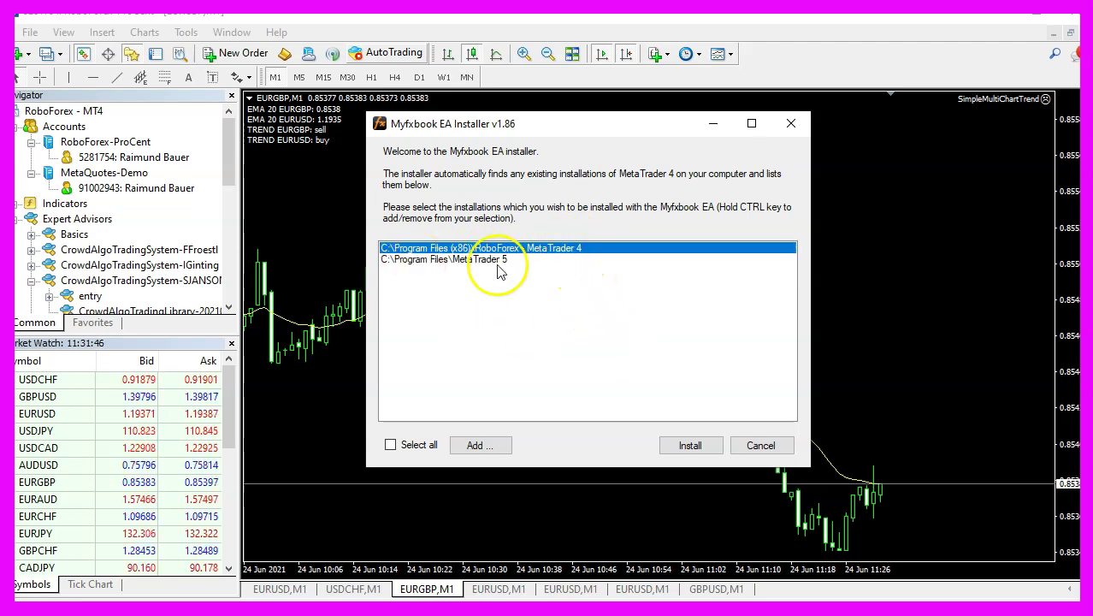
{"action": "left_click", "coordinate": [689, 447]}
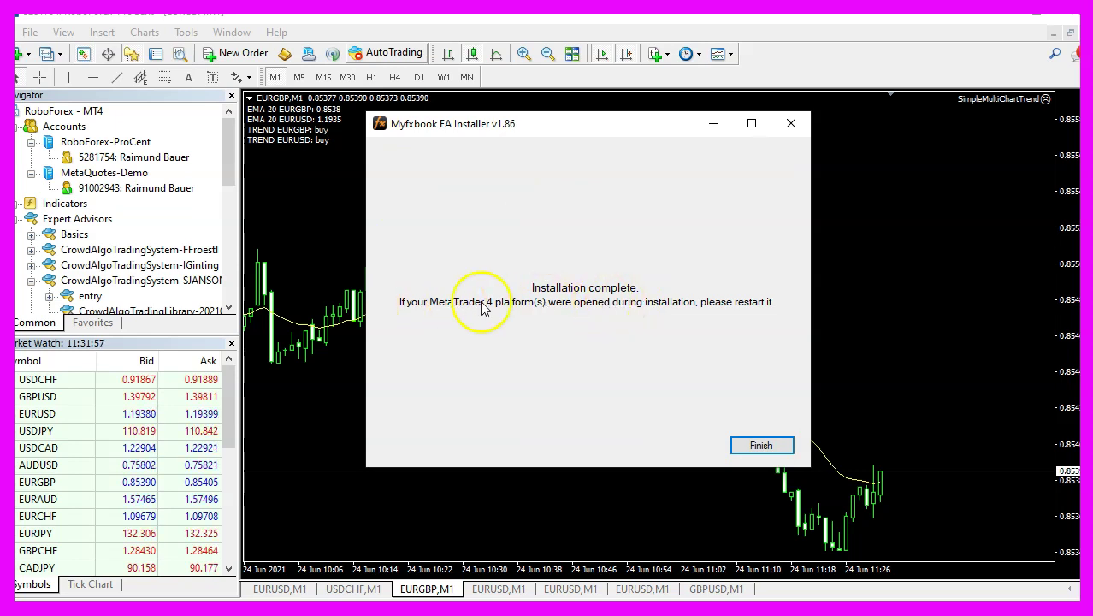
{"action": "left_click", "coordinate": [758, 447]}
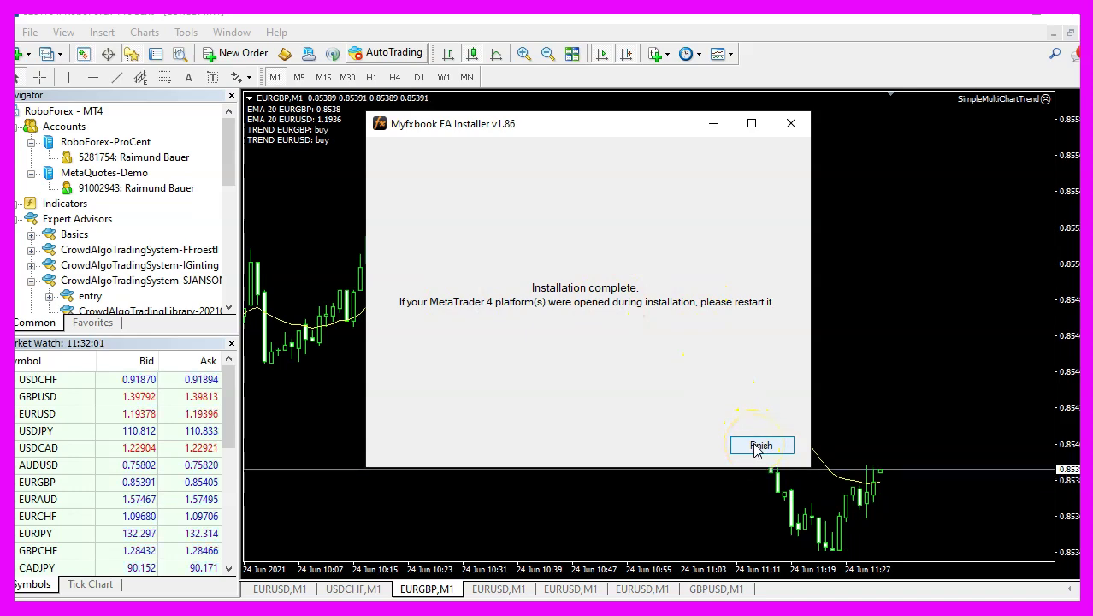
{"action": "left_click", "coordinate": [30, 33]}
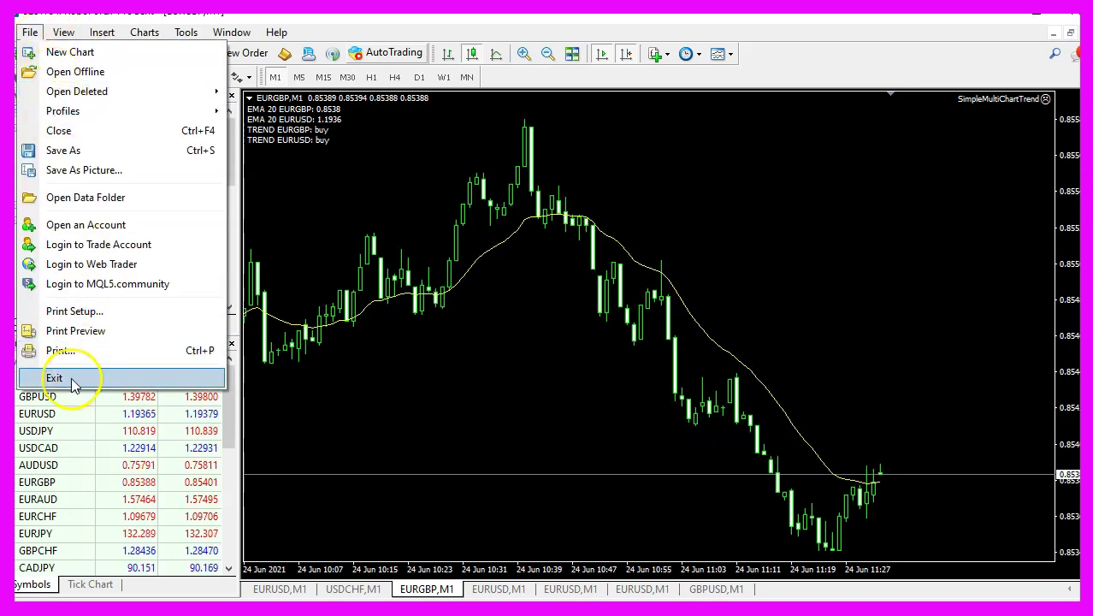
Restart MetaTrader 4 and drop the Myfxbook expert from the Navigator onto the EURGBP,M1 chart.
{"action": "left_click", "coordinate": [73, 378]}
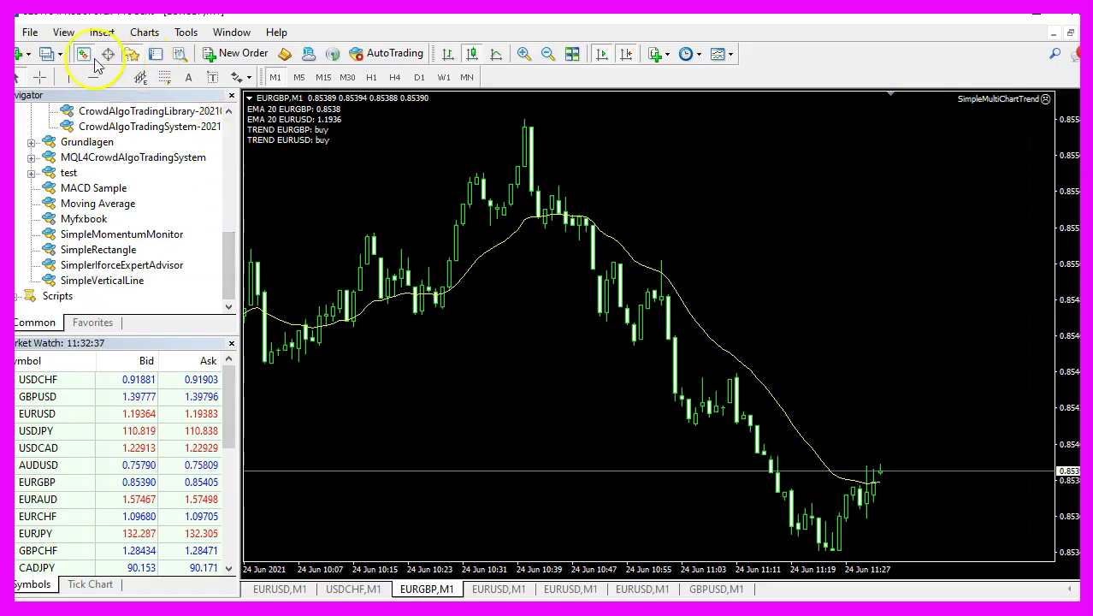
{"action": "left_click_drag", "start_coordinate": [231, 271], "coordinate": [232, 187]}
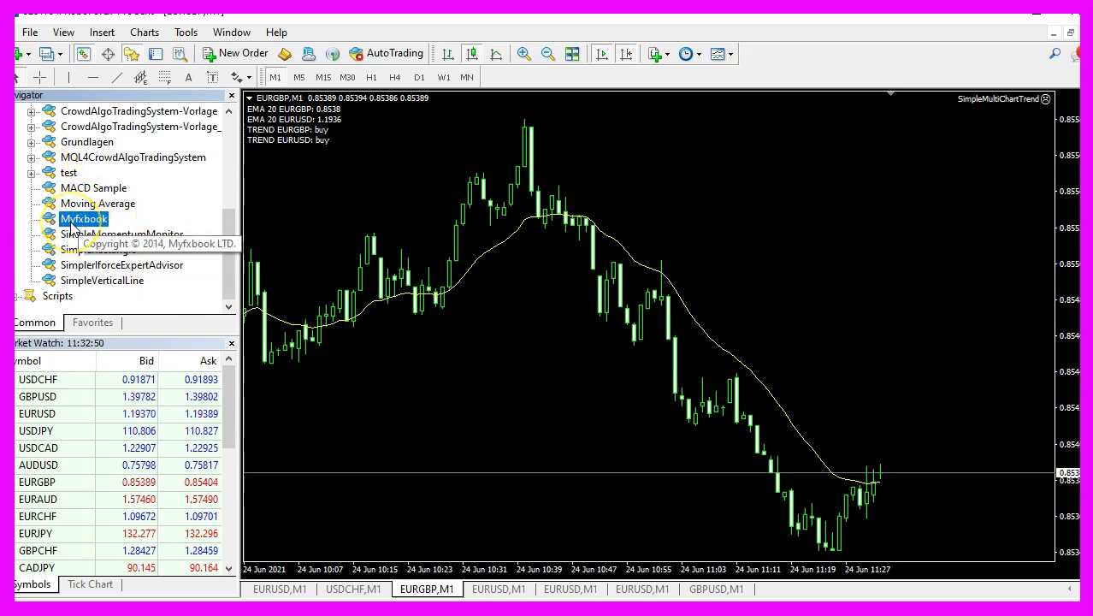
{"action": "left_click_drag", "start_coordinate": [72, 226], "coordinate": [651, 141]}
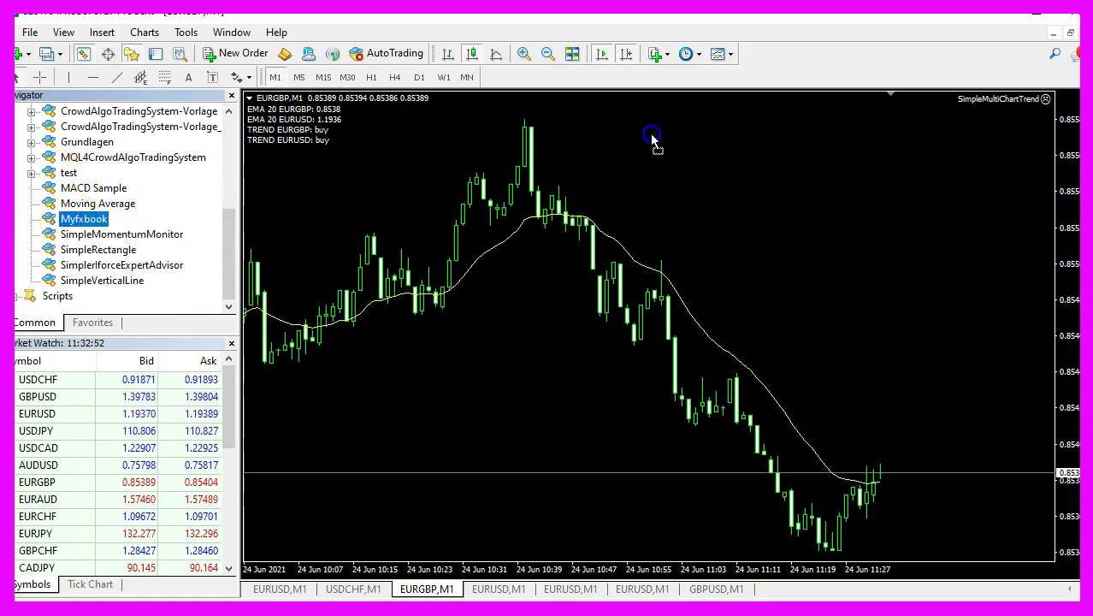
{"action": "left_click_drag", "start_coordinate": [755, 205], "coordinate": [755, 206]}
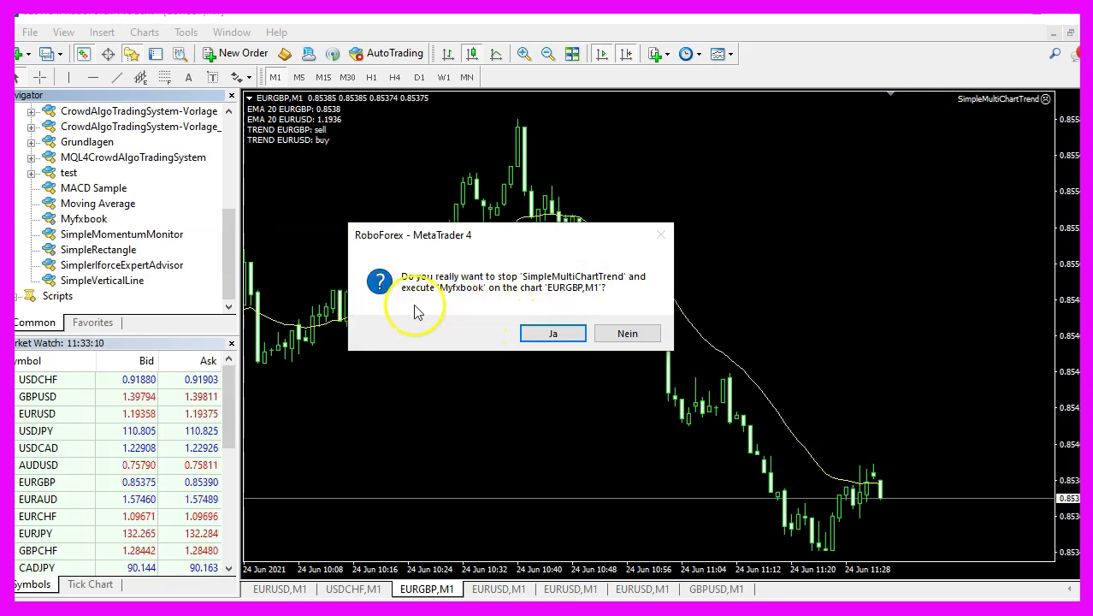
Confirm replacing SimpleMultiChartTrend and review the expert's mscoree.dll and Myfxbook DLL dependencies.
{"action": "left_click", "coordinate": [547, 336]}
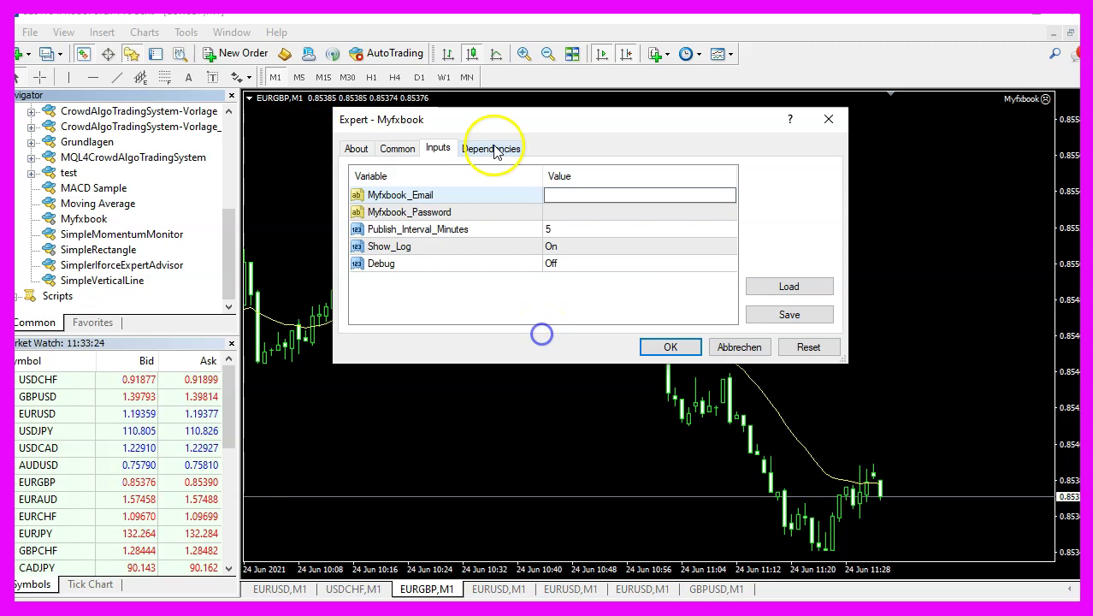
{"action": "left_click", "coordinate": [491, 148]}
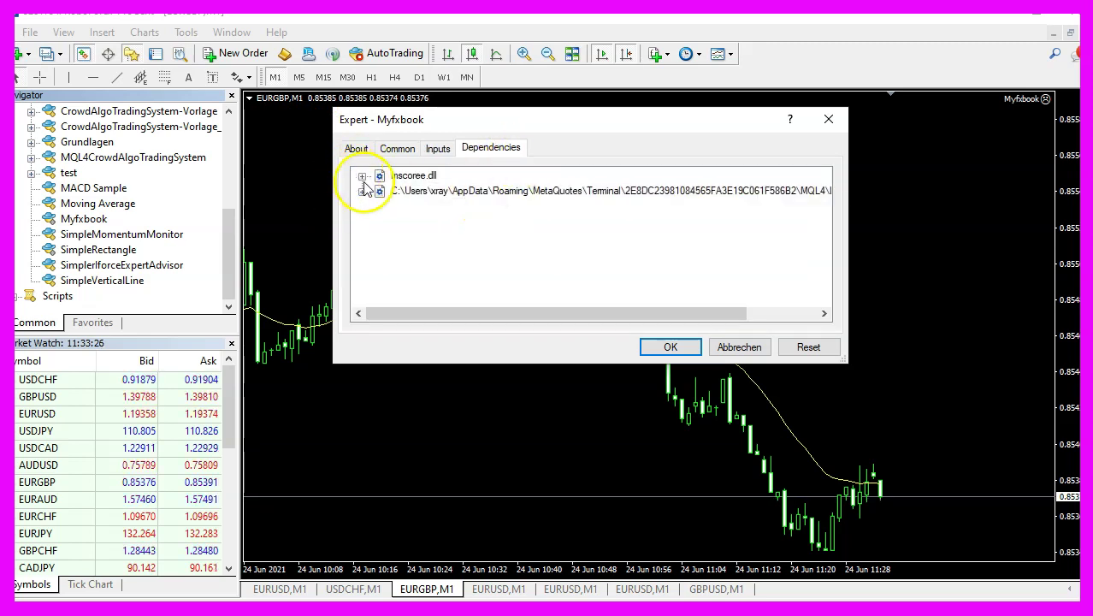
{"action": "left_click", "coordinate": [363, 178]}
{"action": "left_click", "coordinate": [362, 207]}
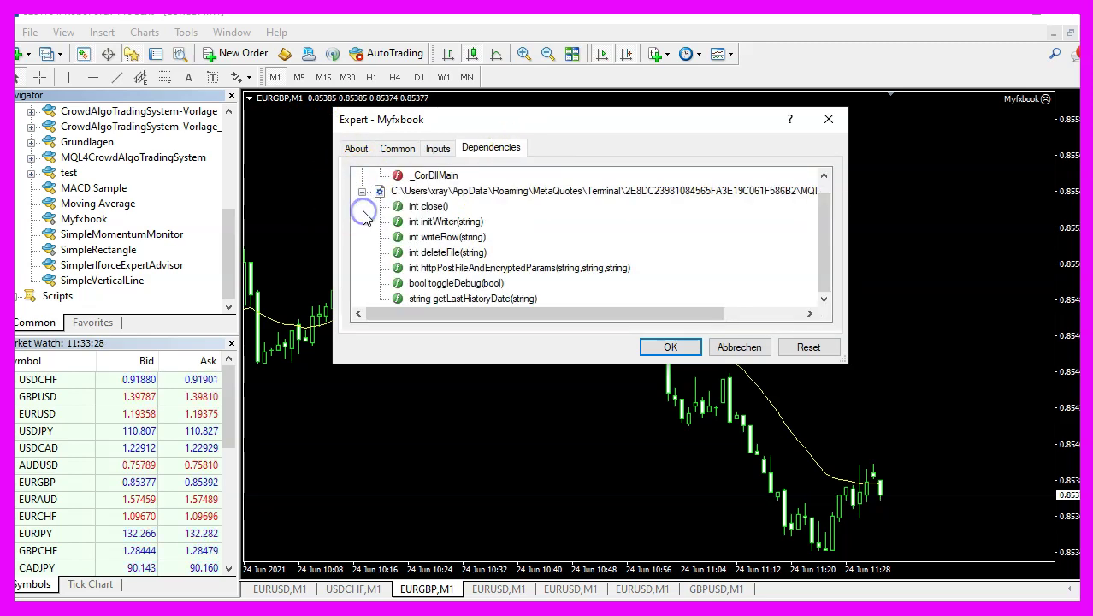
{"action": "scroll", "coordinate": [368, 184], "scroll_direction": "up", "scroll_amount": 1}
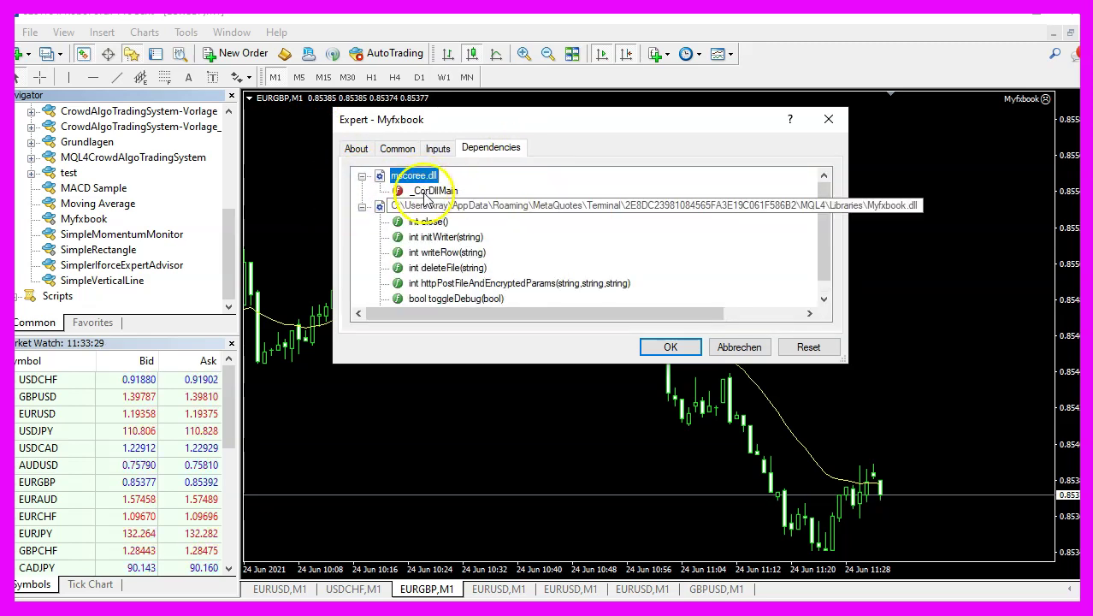
{"action": "left_click", "coordinate": [438, 149]}
Enter the account e-mail as Myfxbook_Email and the account password as Myfxbook_Password, then apply.
{"action": "double_click", "coordinate": [575, 195]}
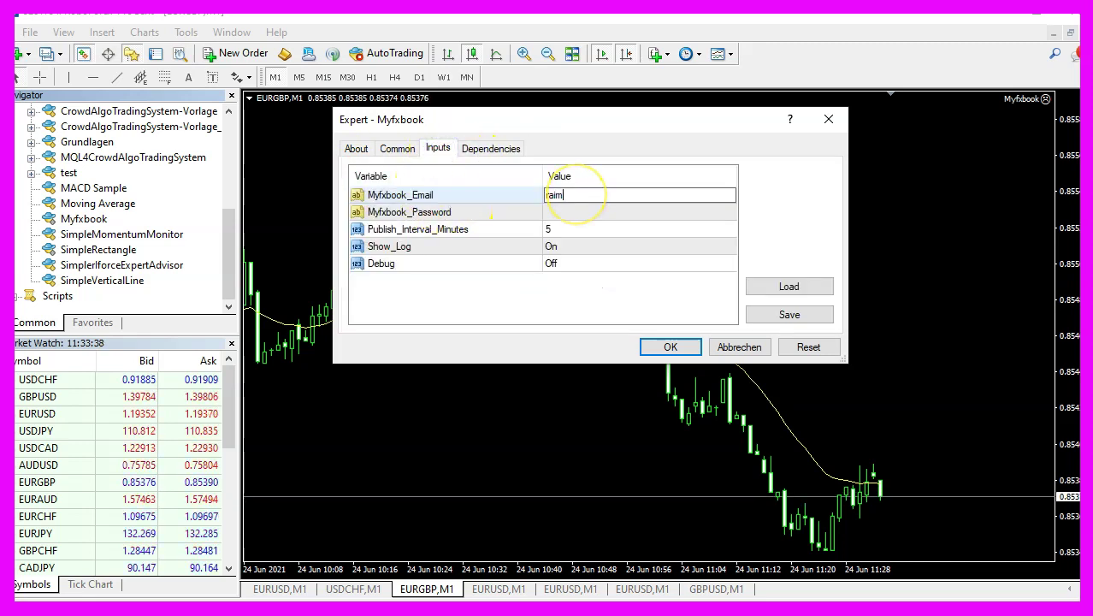
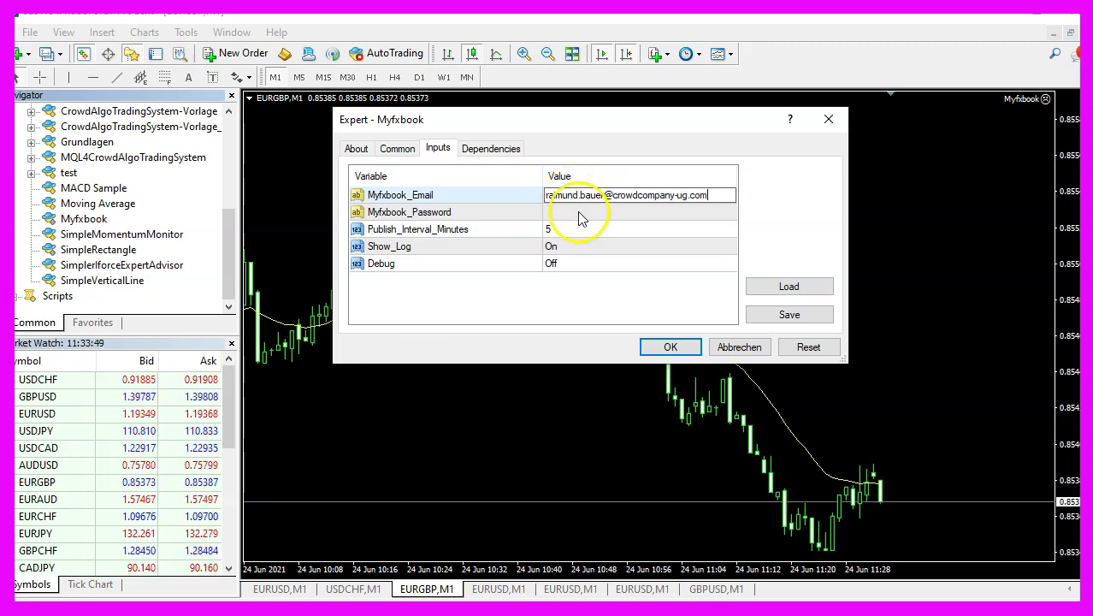
{"action": "double_click", "coordinate": [580, 212]}
{"action": "type", "text": "1234567"}
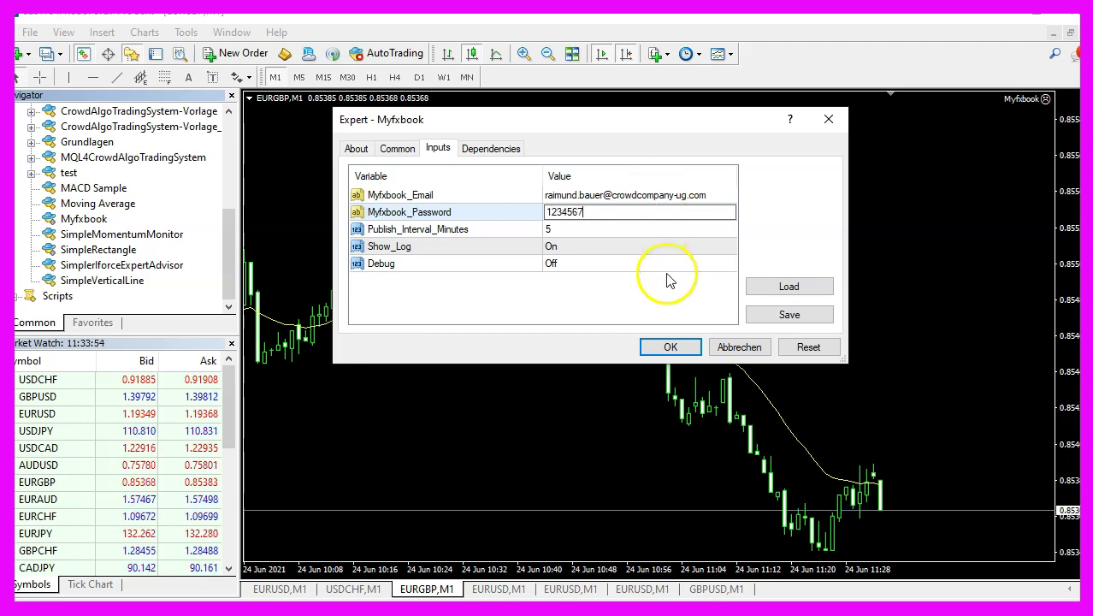
{"action": "left_click", "coordinate": [672, 347]}
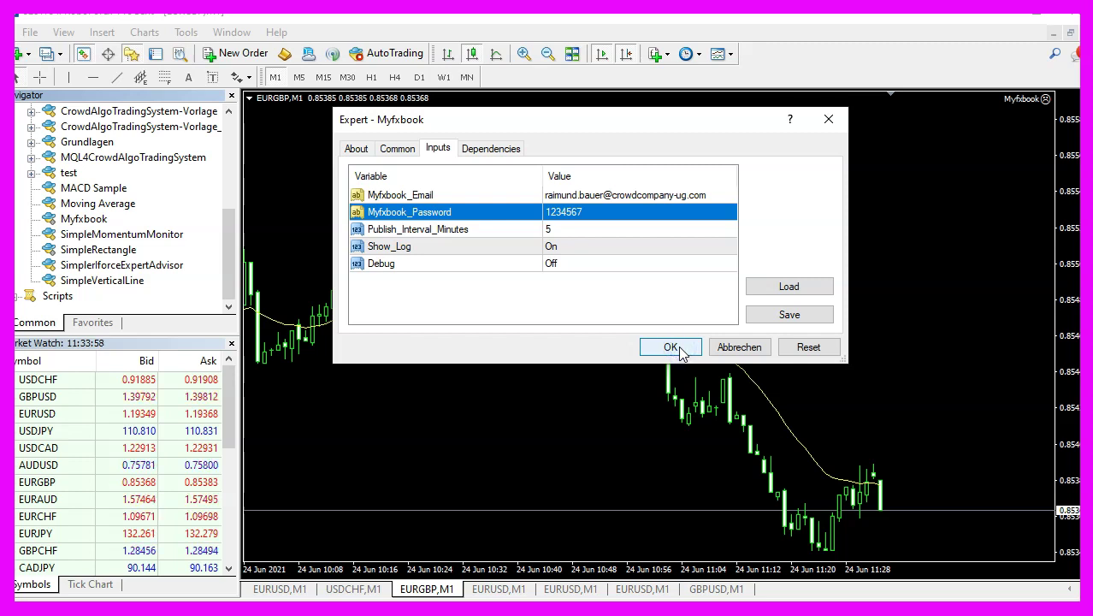
{"action": "left_click", "coordinate": [680, 345]}
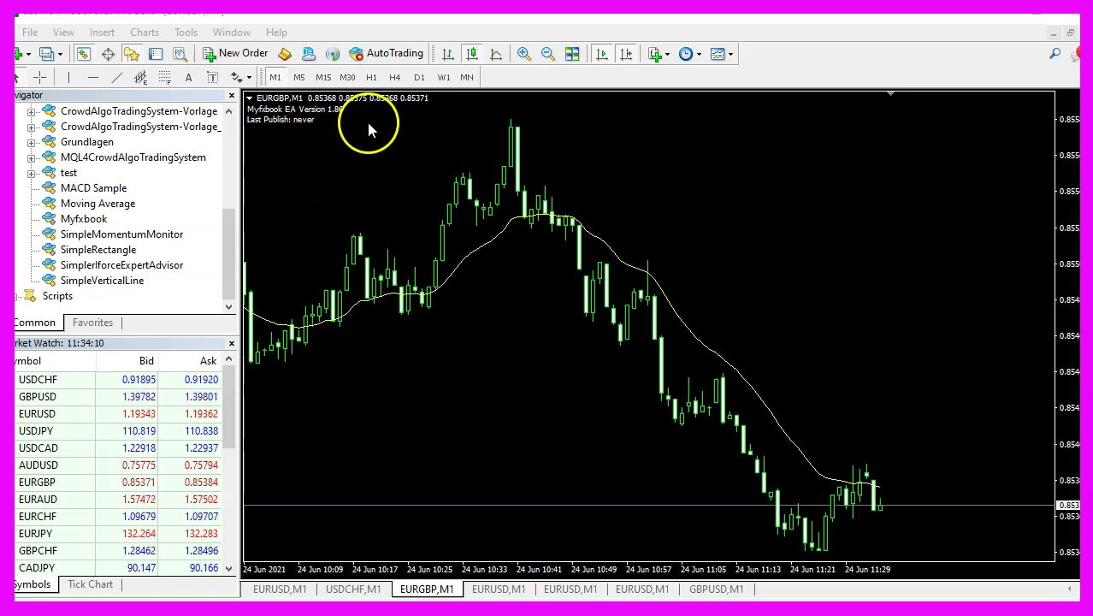
Enable AutoTrading and reattach the Myfxbook expert to the EURGBP chart with unchanged settings.
{"action": "left_click", "coordinate": [391, 59]}
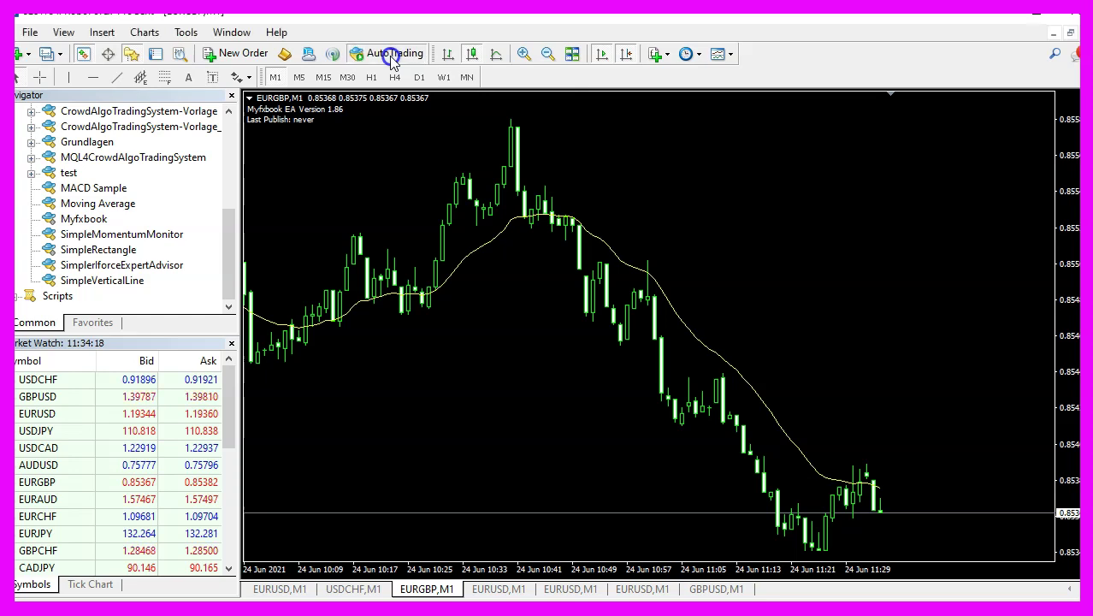
{"action": "left_click_drag", "start_coordinate": [85, 219], "coordinate": [717, 214]}
{"action": "double_click", "coordinate": [566, 212]}
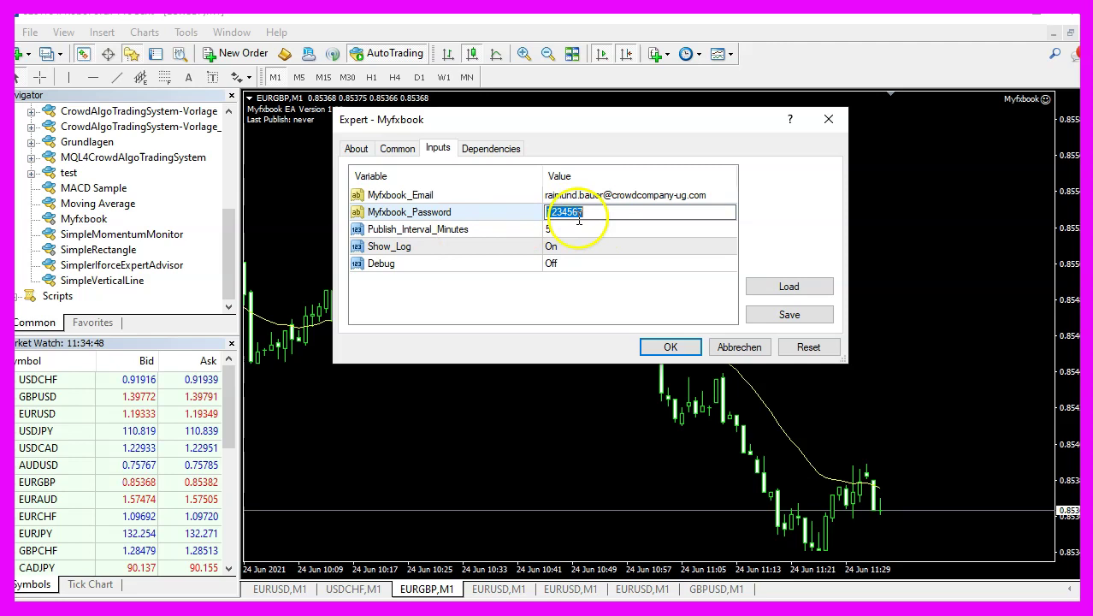
{"action": "left_click", "coordinate": [671, 348]}
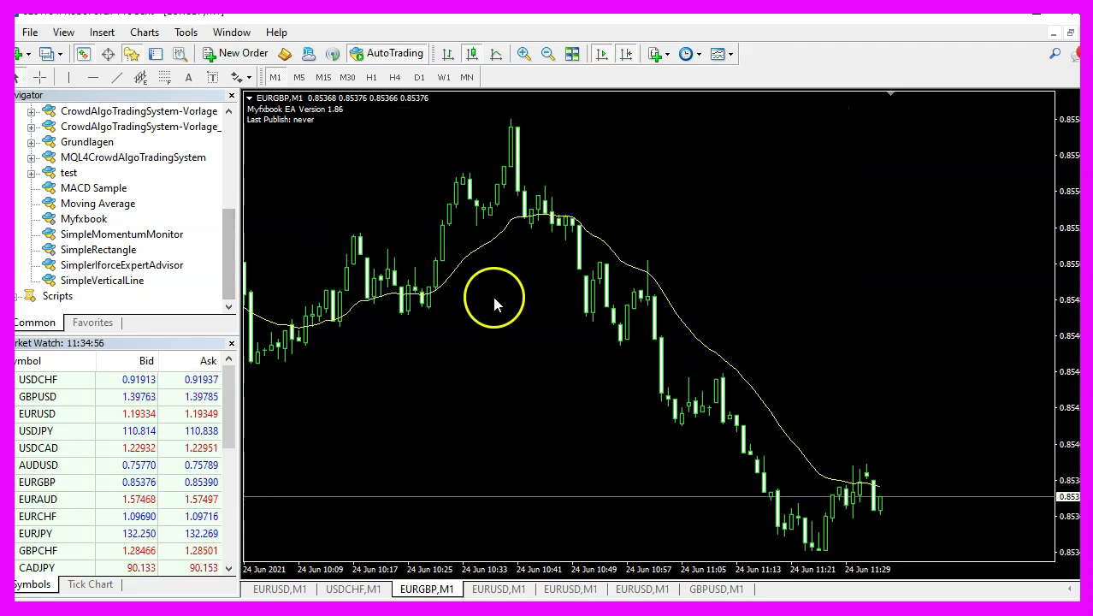
Show the Terminal panel below the chart on its Journal tab.
{"action": "left_click", "coordinate": [64, 34]}
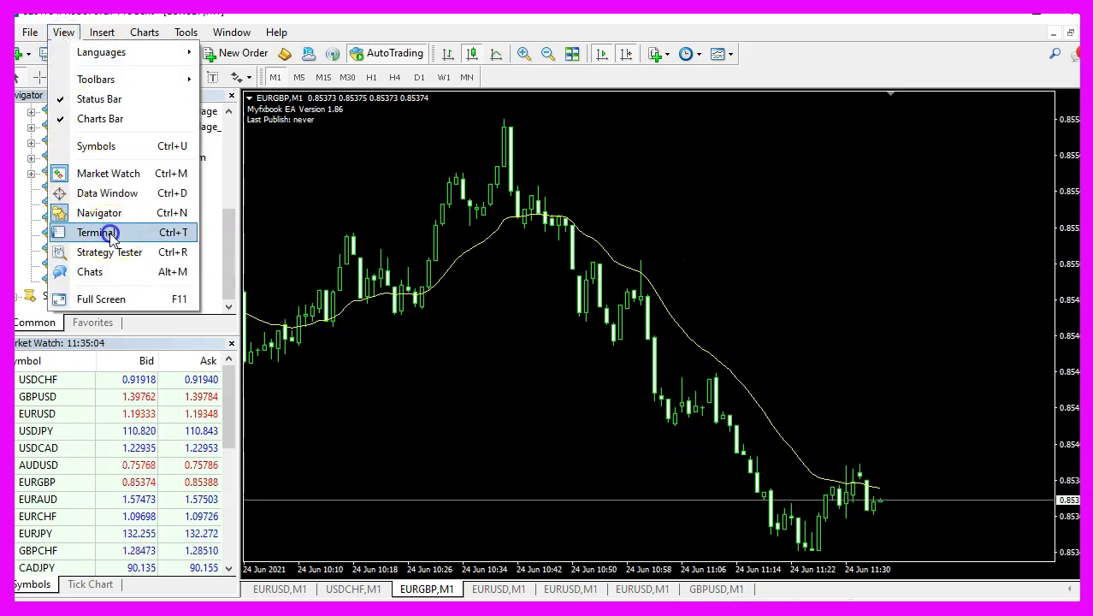
{"action": "left_click", "coordinate": [79, 231]}
{"action": "left_click", "coordinate": [645, 586]}
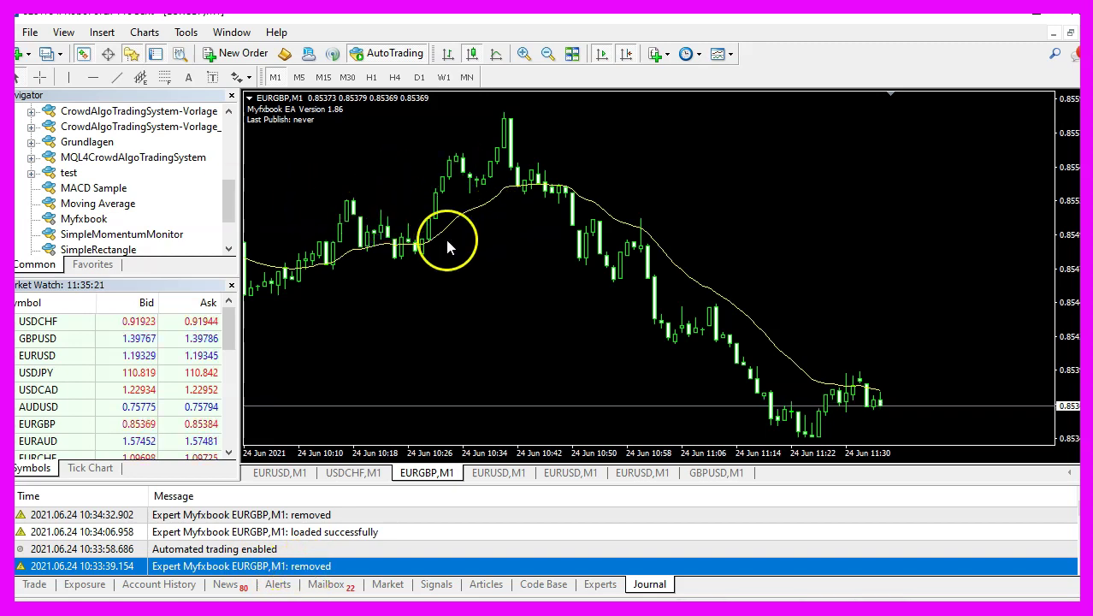
Tick Allow DLL imports in Tools > Options > Expert Advisors and save.
{"action": "left_click", "coordinate": [187, 33]}
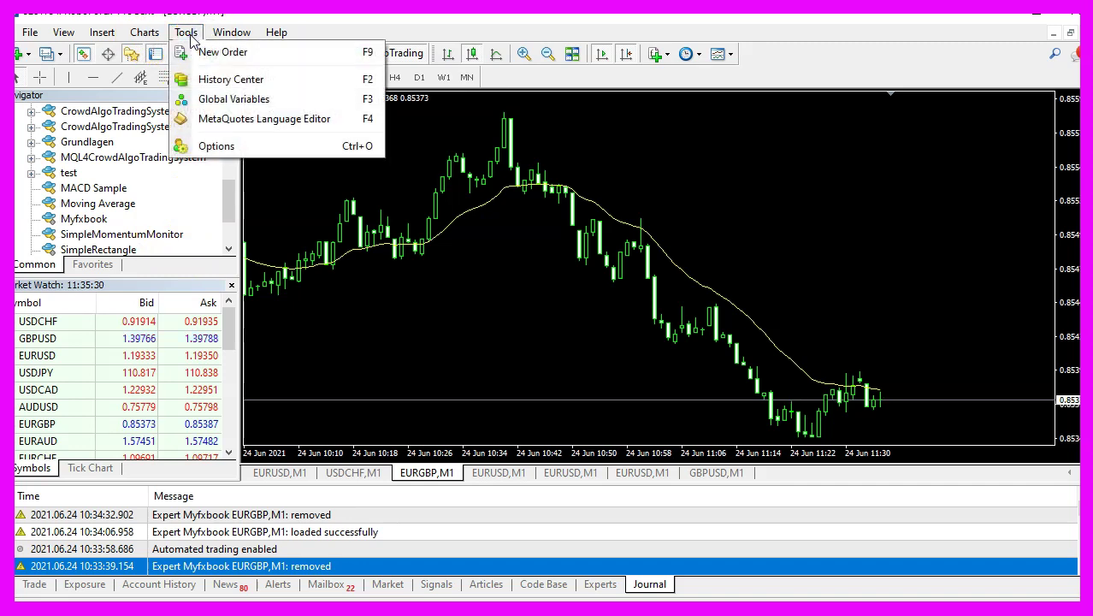
{"action": "left_click", "coordinate": [224, 147]}
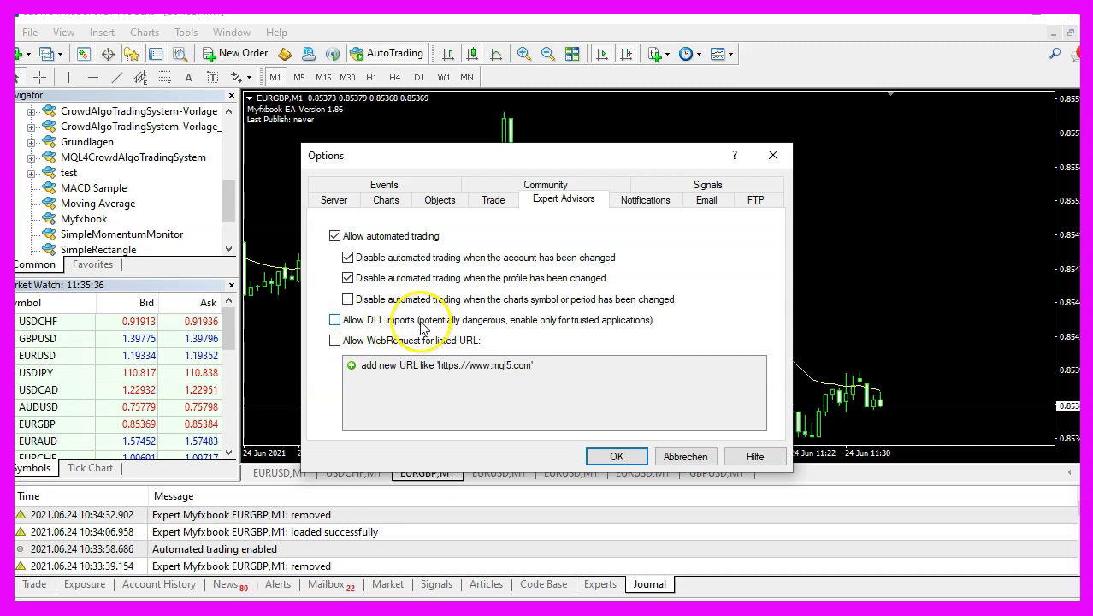
{"action": "left_click", "coordinate": [334, 320]}
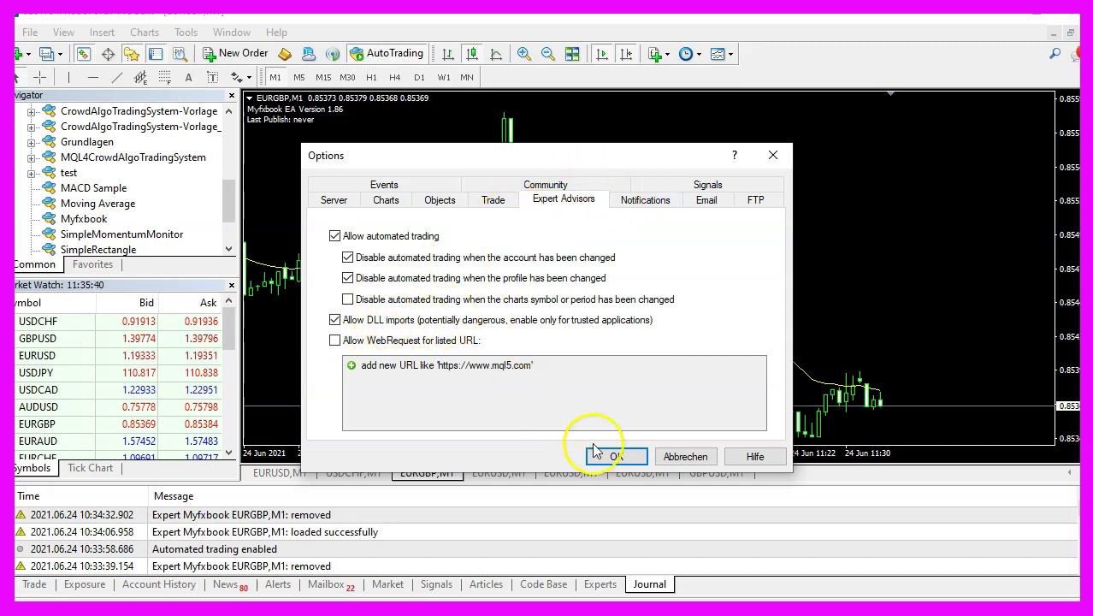
{"action": "left_click", "coordinate": [617, 456]}
Reattach the Myfxbook expert to the EURGBP chart and confirm its settings.
{"action": "left_click_drag", "start_coordinate": [70, 219], "coordinate": [735, 209]}
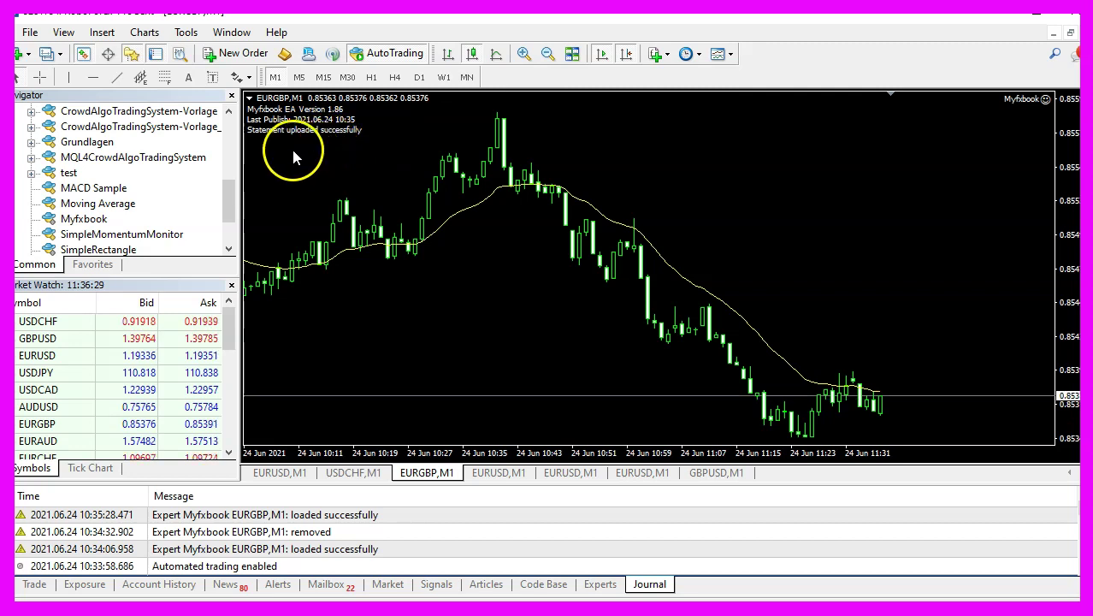
{"action": "left_click", "coordinate": [346, 150]}
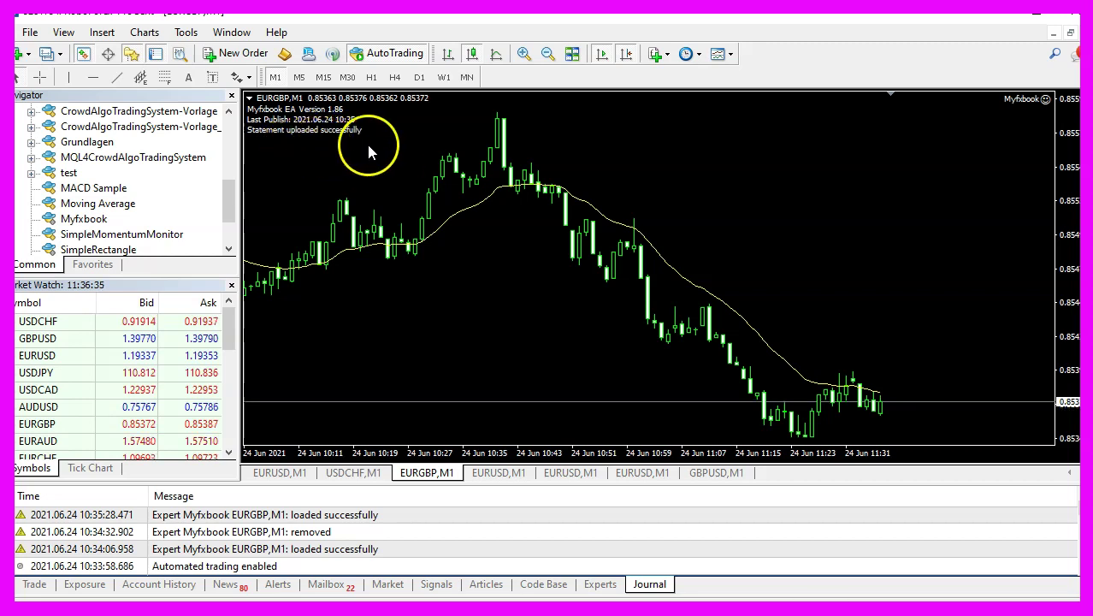